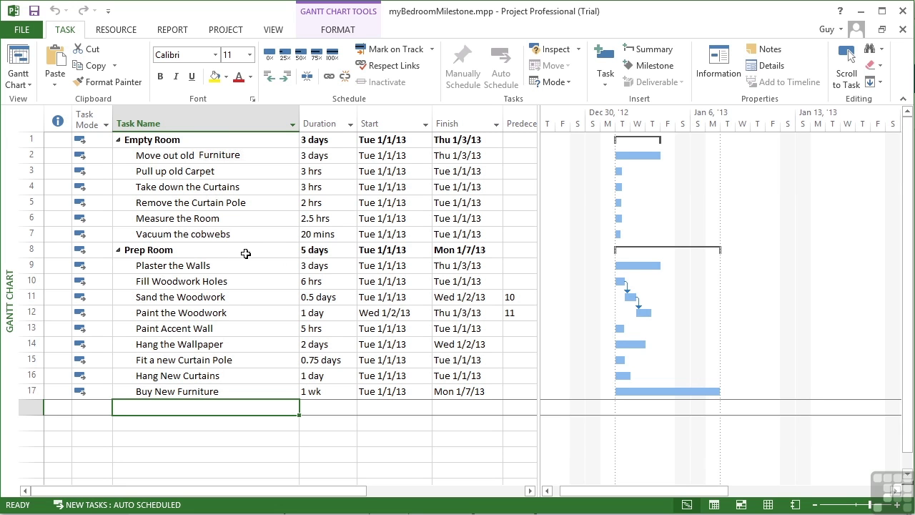
- Insert a task named "Empty Room Milestone" above the Prep Room summary task and set its duration to 0
click(31, 249)
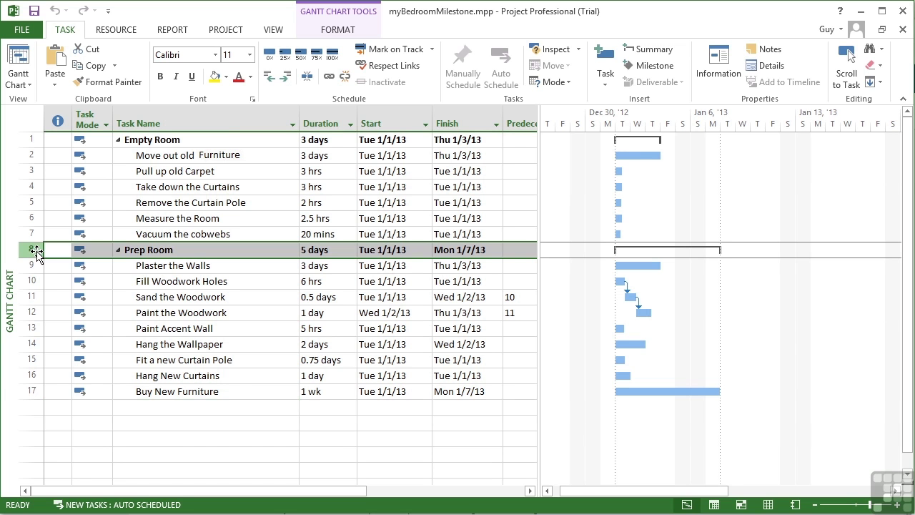
right_click(35, 252)
click(79, 328)
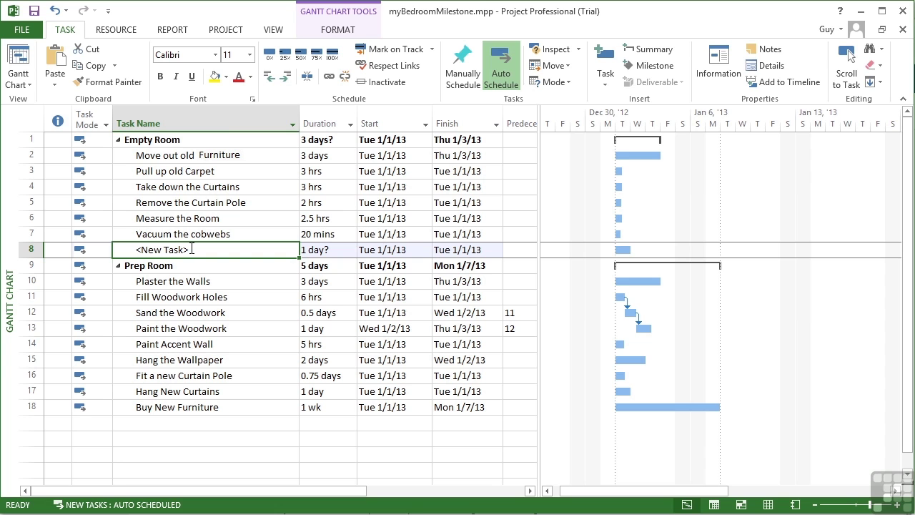
text(Empt)
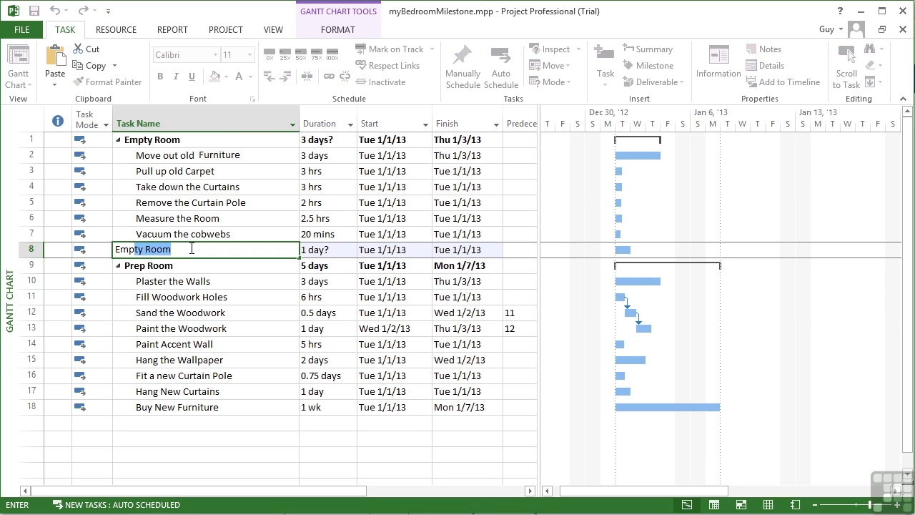
text(y Room Milestone)
key(Tab)
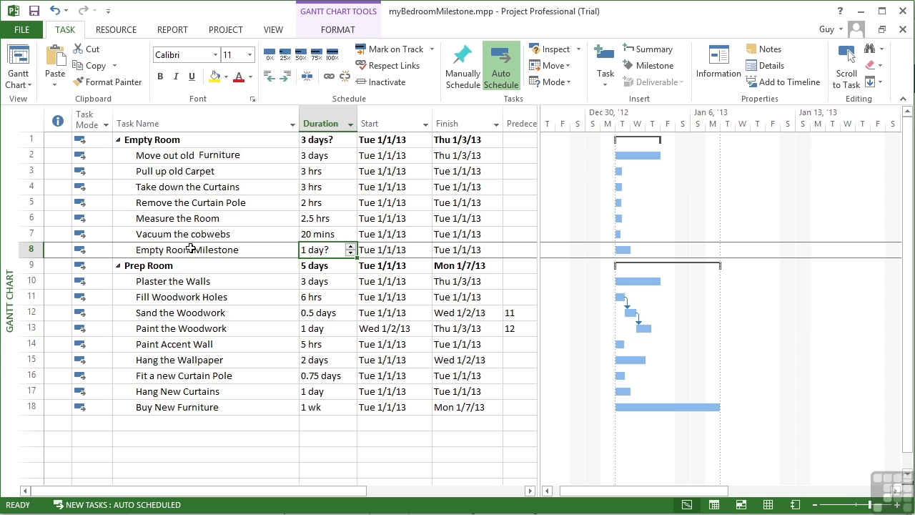
text(0)
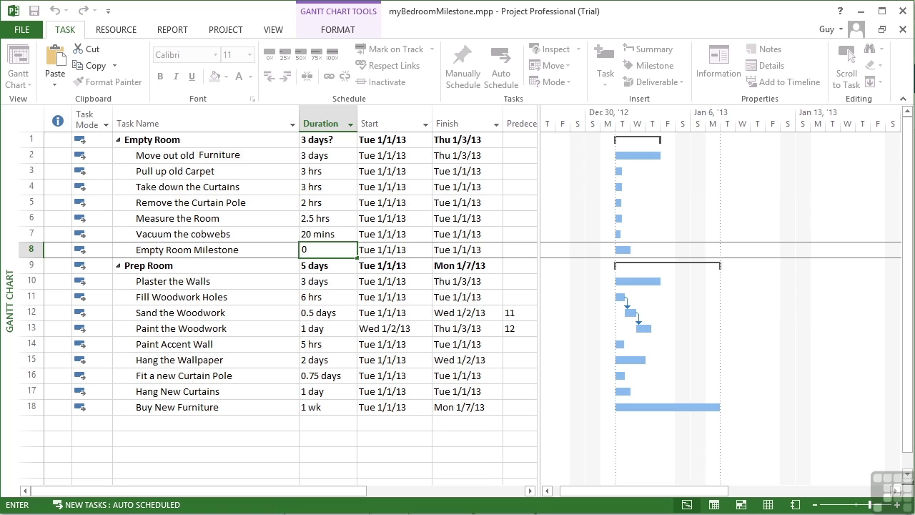
key(Tab)
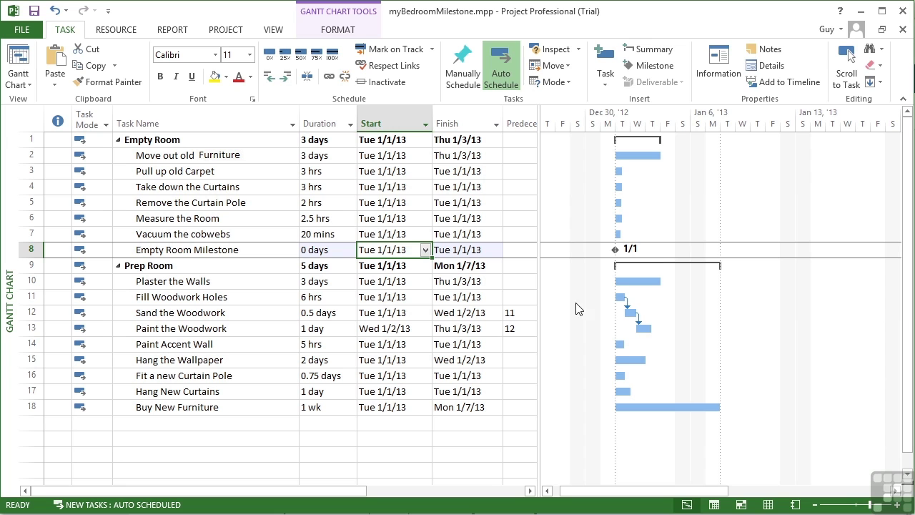
- Add a task named "Prep Room Milestone" below Buy New Furniture at the end of the list with a duration of 0
click(193, 421)
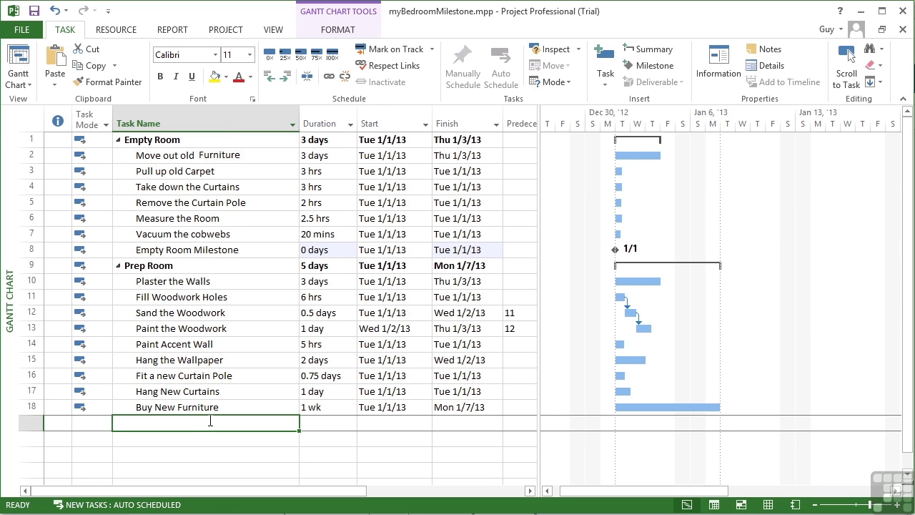
text(Prep Room)
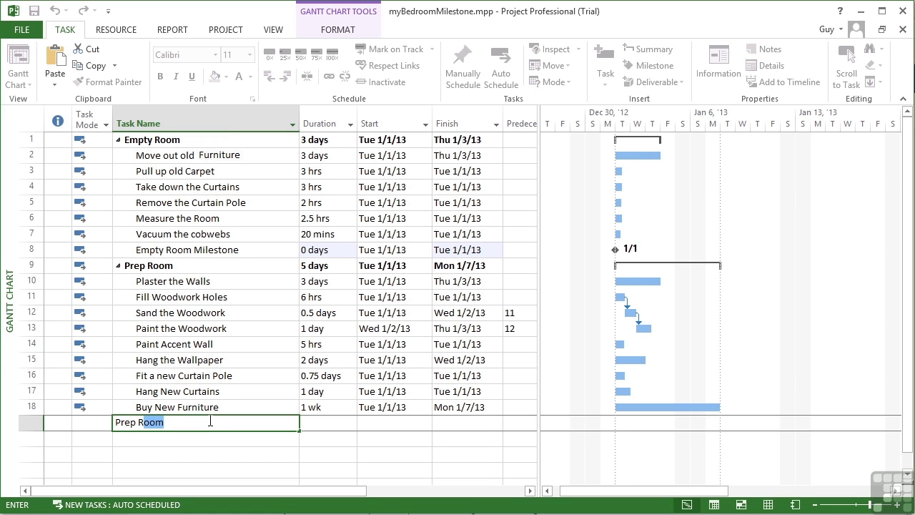
text( Milestone)
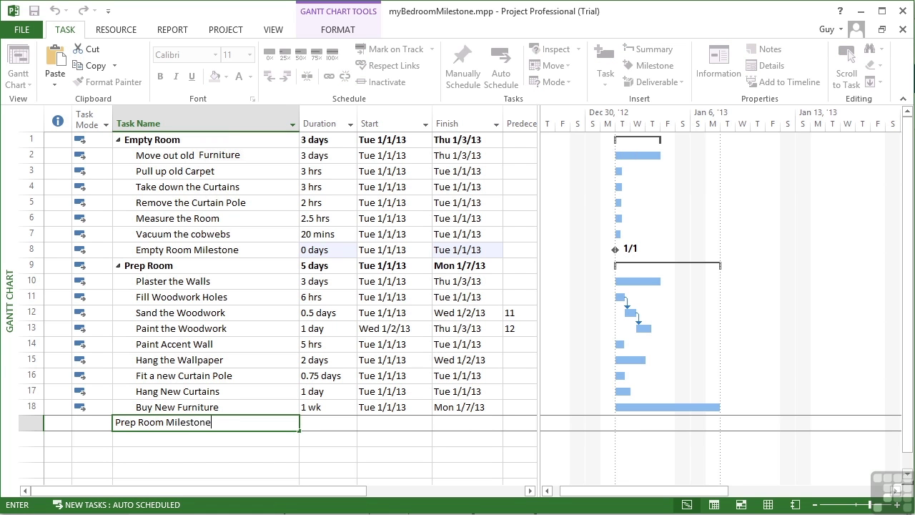
key(Tab)
text(0)
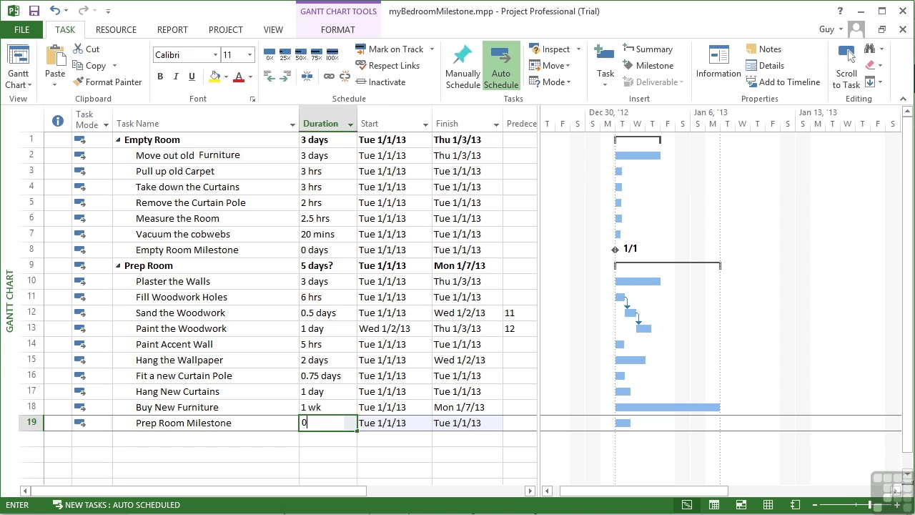
key(Tab)
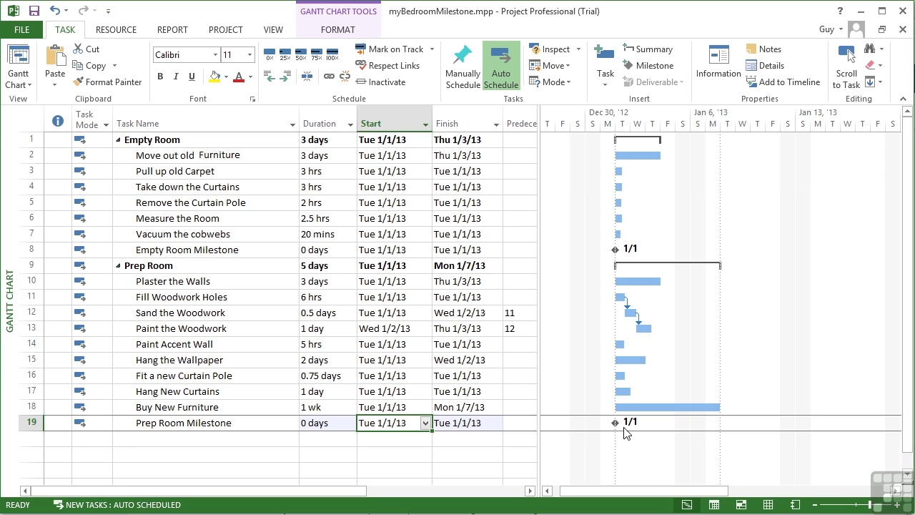
- Add a trial task named "task one" with the default duration below Prep Room Milestone and delete it again
click(255, 439)
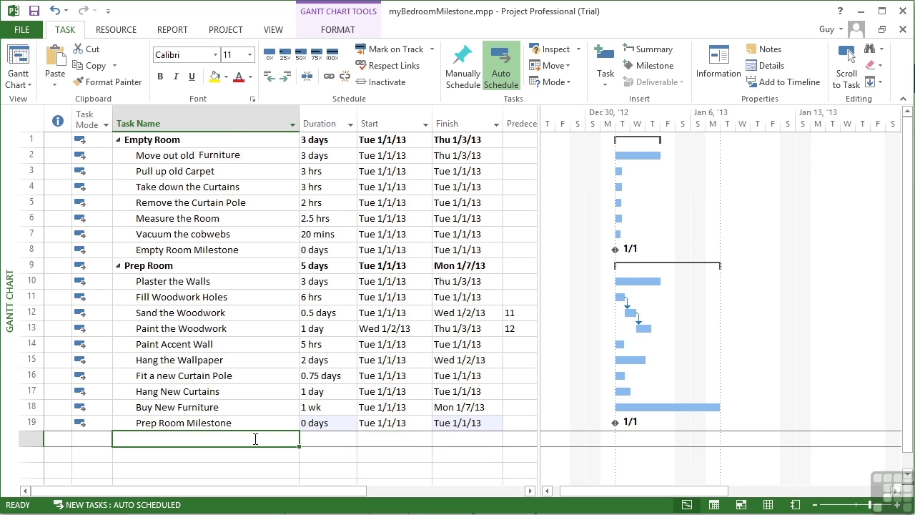
text(task one)
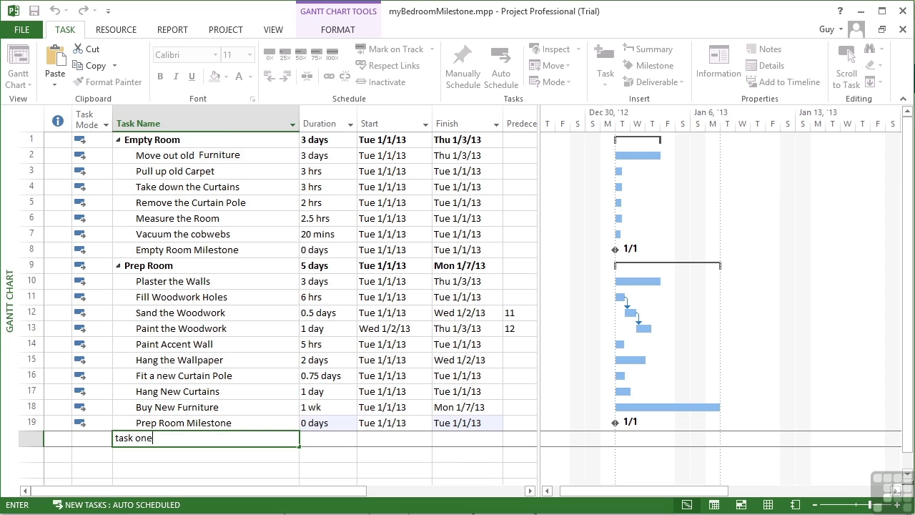
key(Tab)
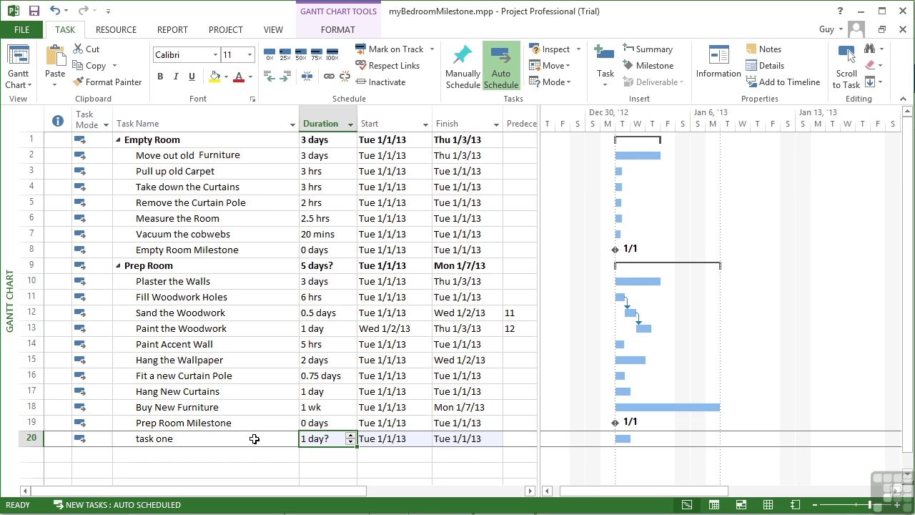
click(33, 437)
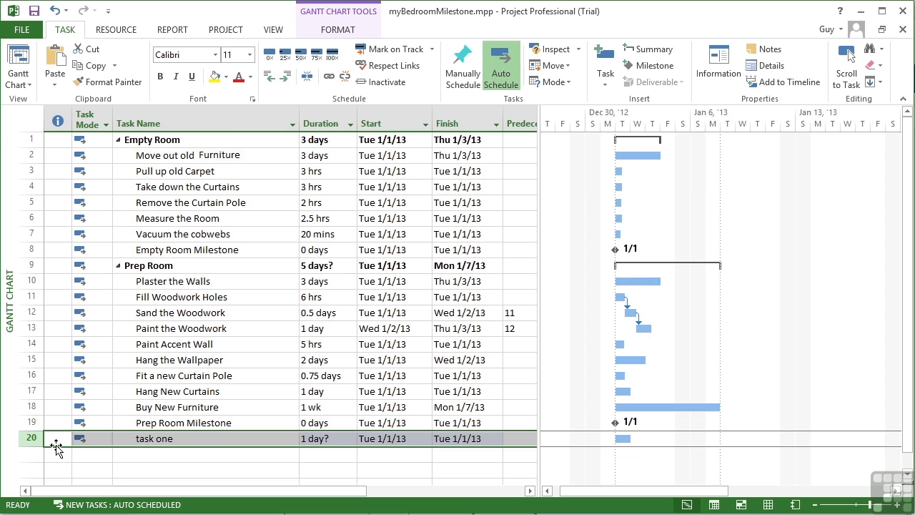
key(Delete)
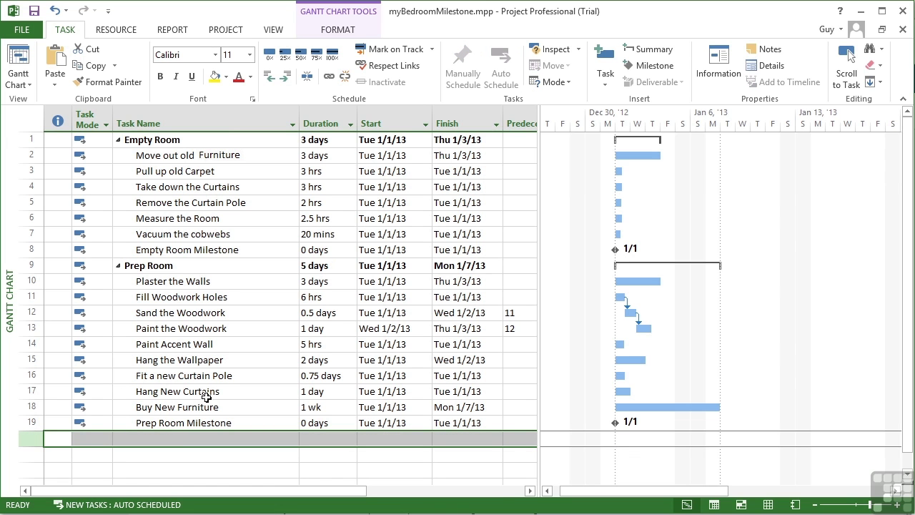
- Mark the duration of Fill Woodwork Holes as estimated by appending a question mark, making it "6 hrs?"
click(333, 298)
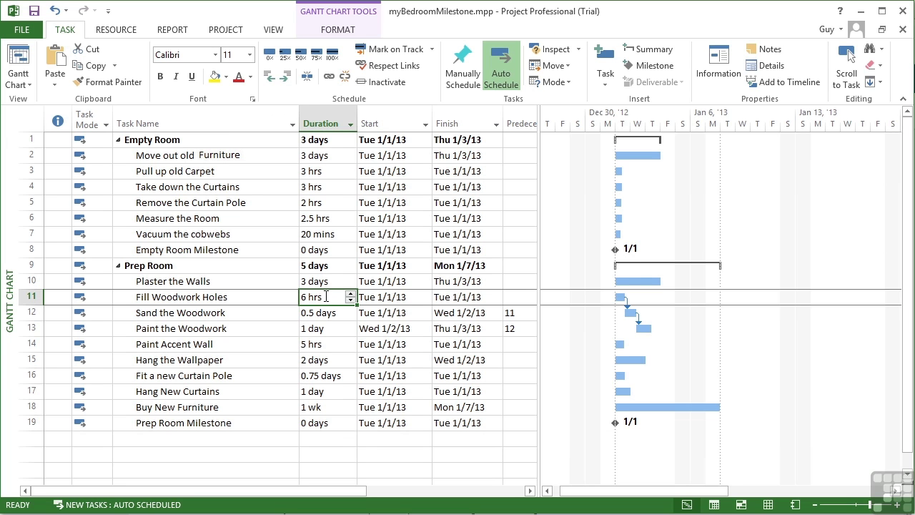
click(326, 297)
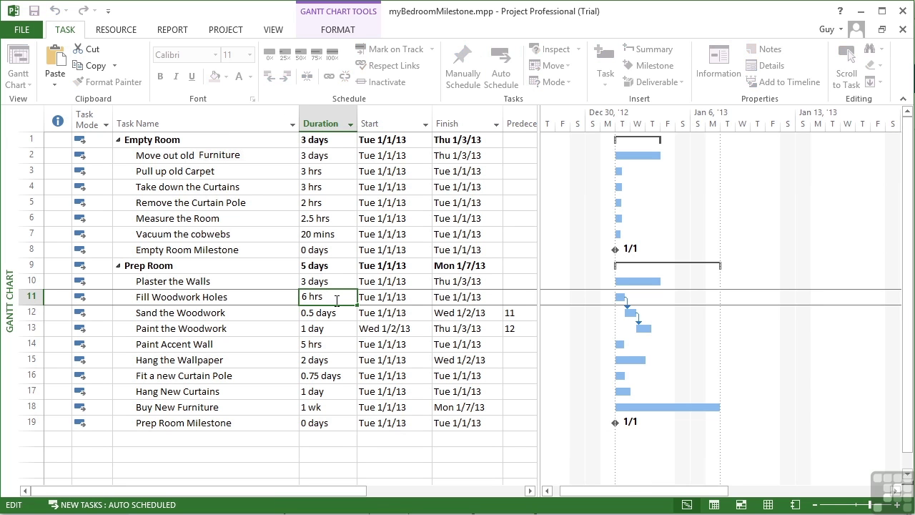
text(?)
key(Tab)
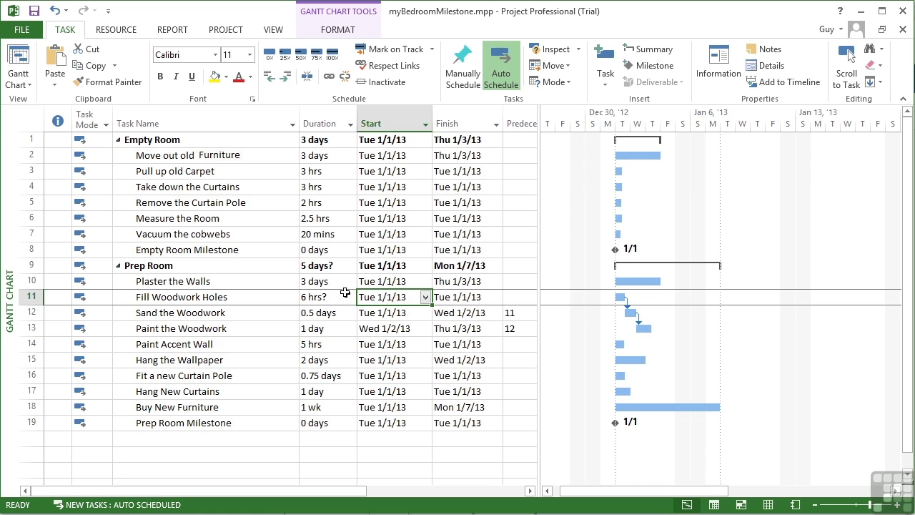
click(286, 298)
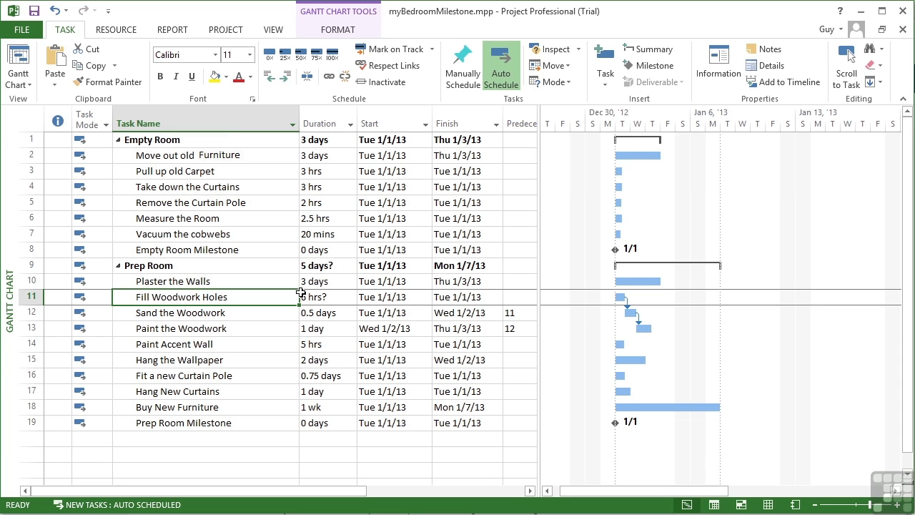
- Examine the general task information of Sand the Woodwork, including its Estimated option, and close it without changes
double_click(232, 314)
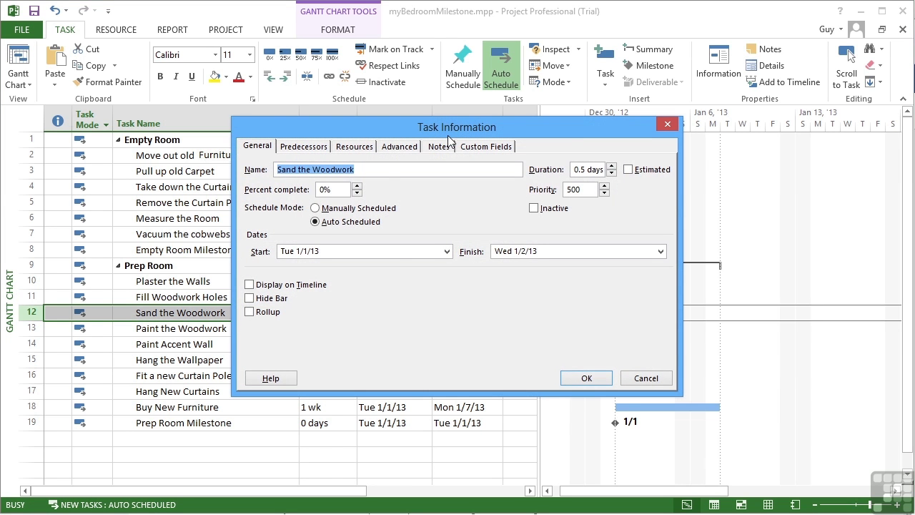
click(667, 124)
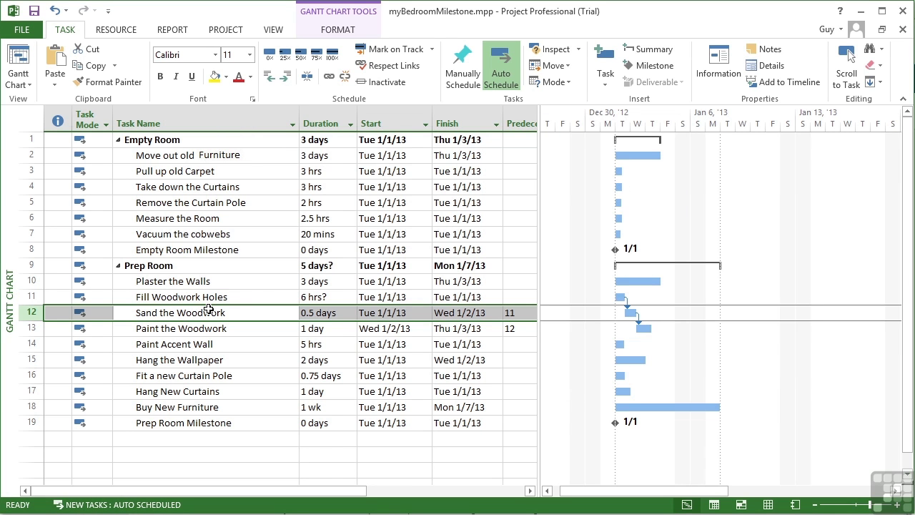
click(729, 72)
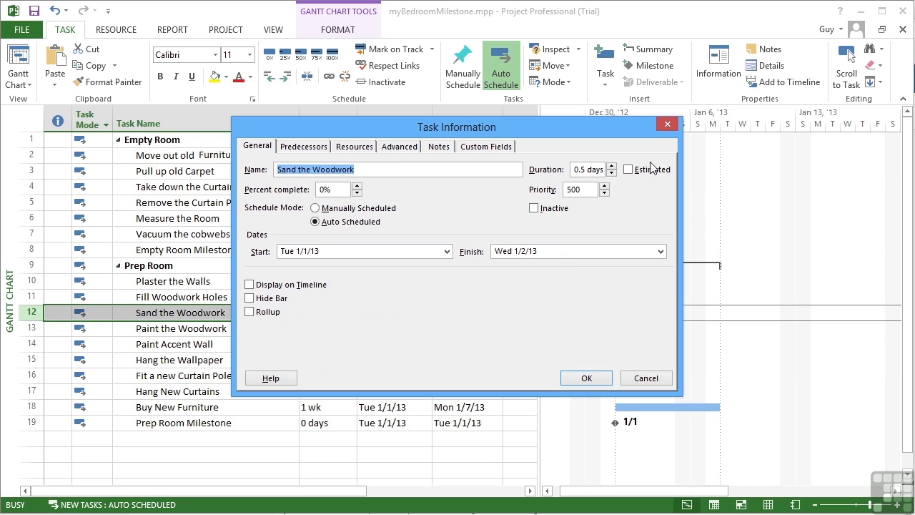
click(666, 124)
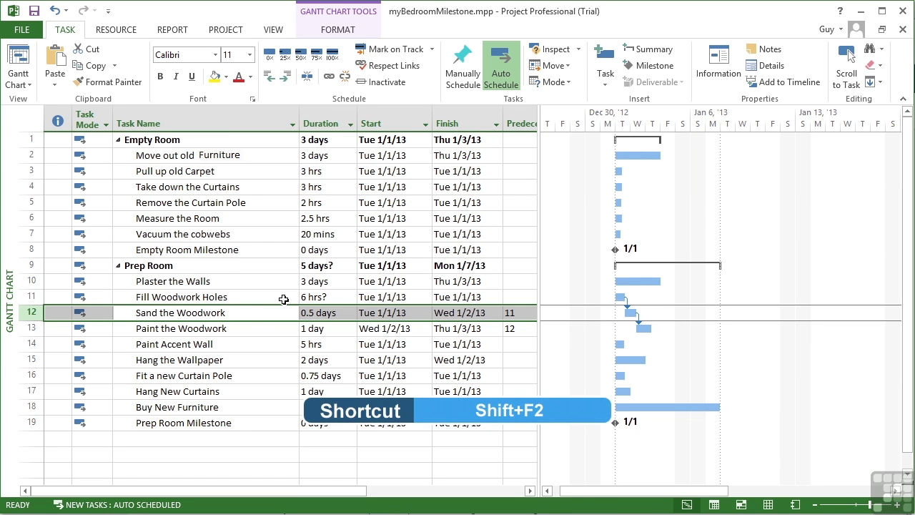
key(shift+F2)
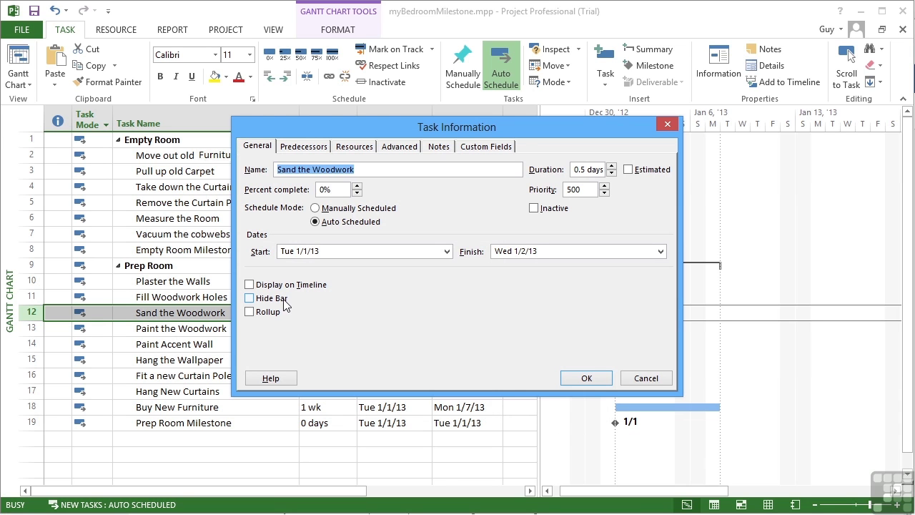
key(shift+Tab)
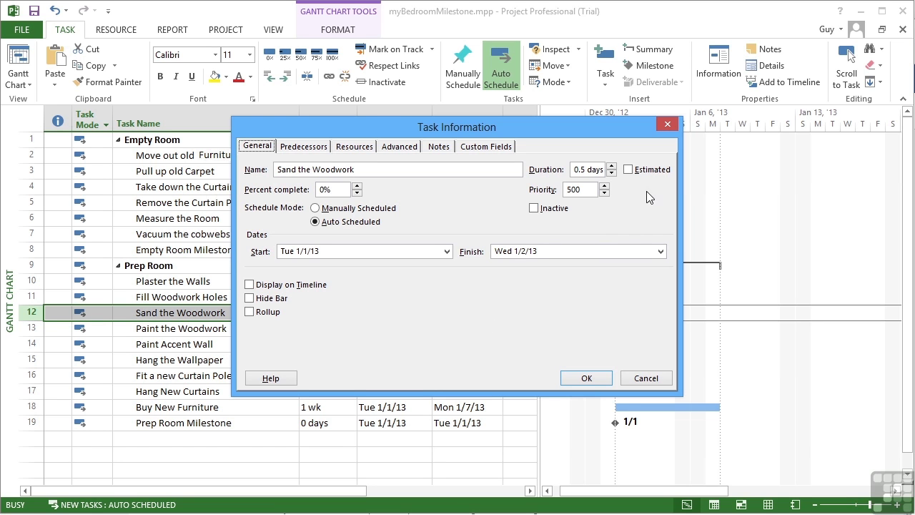
click(644, 378)
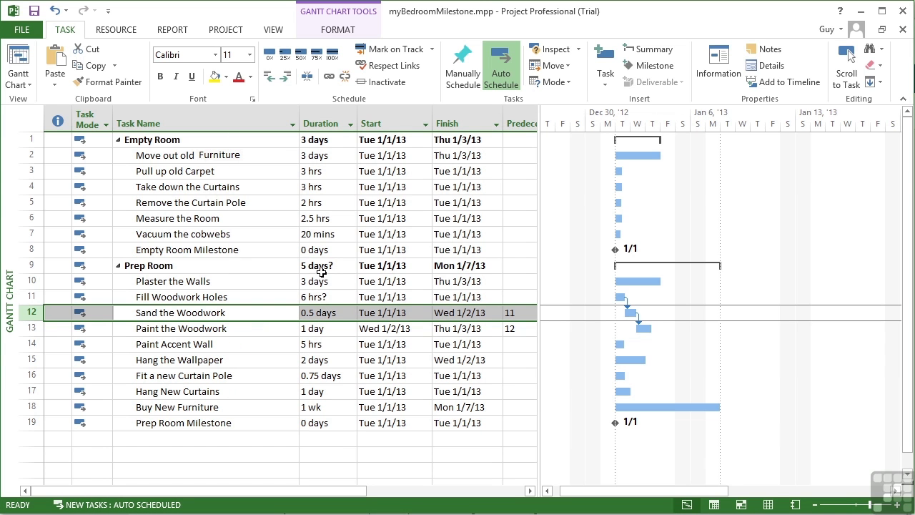
- Mark the durations of tasks 10 to 16, Plaster the Walls through Fit a new Curtain Pole, as estimated together
click(33, 282)
drag(33, 282, 36, 369)
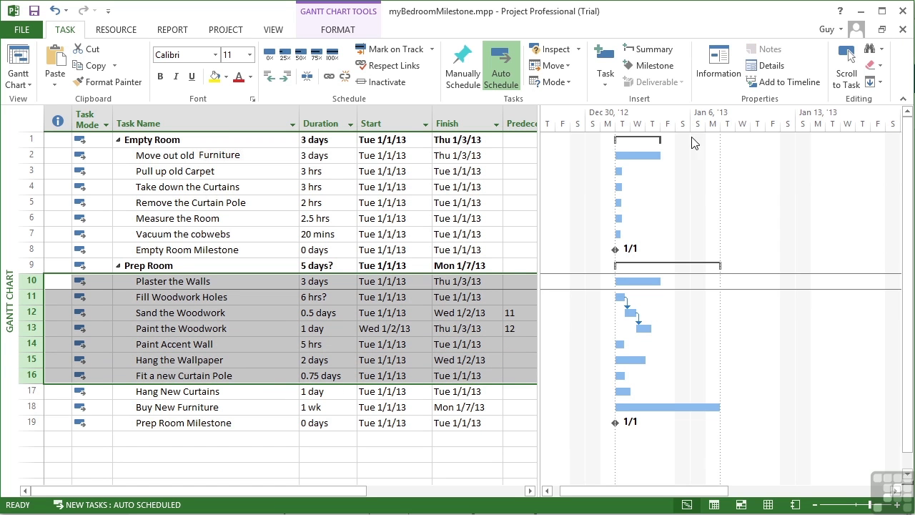
click(706, 68)
click(630, 175)
click(629, 178)
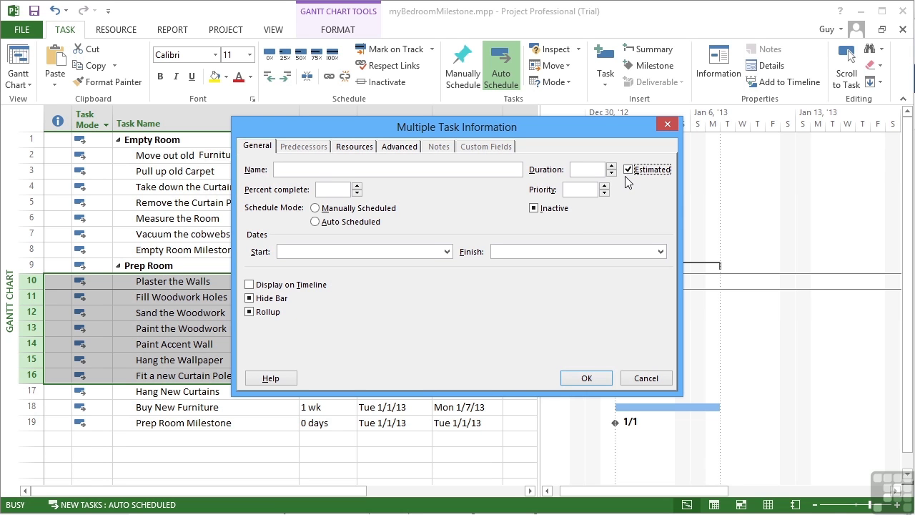
click(593, 379)
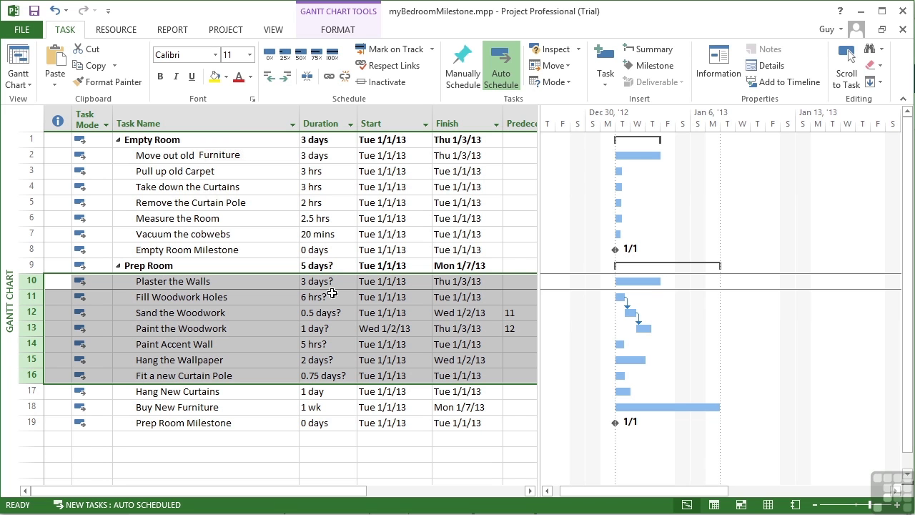
- Examine the advanced task information of Prep Room Milestone, including its milestone option, and close it without changes
click(35, 422)
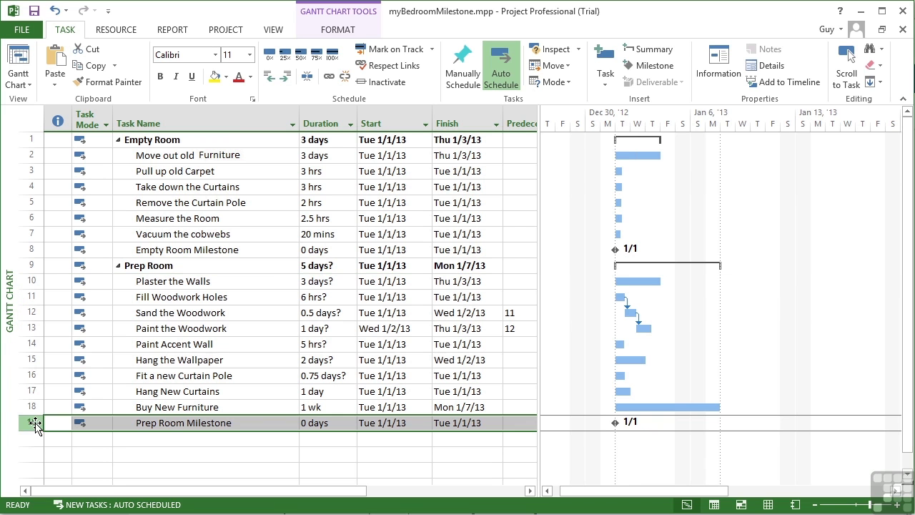
click(705, 77)
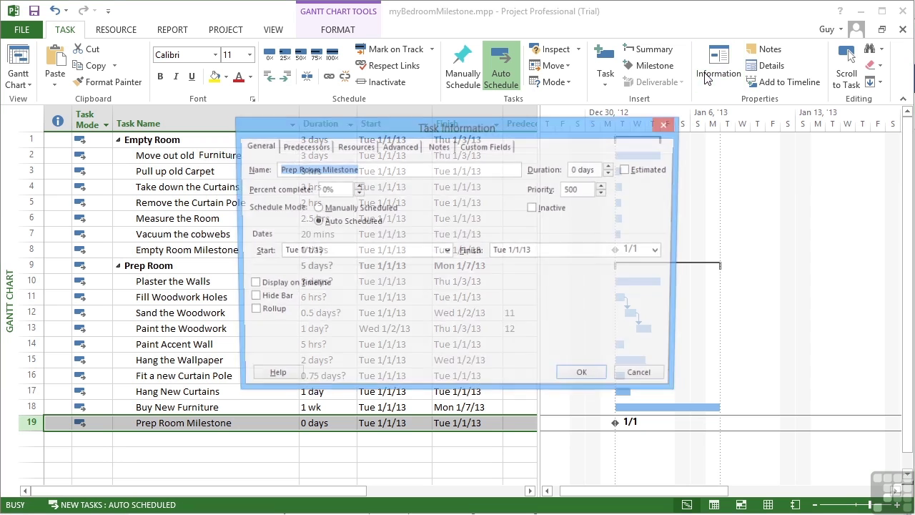
click(401, 148)
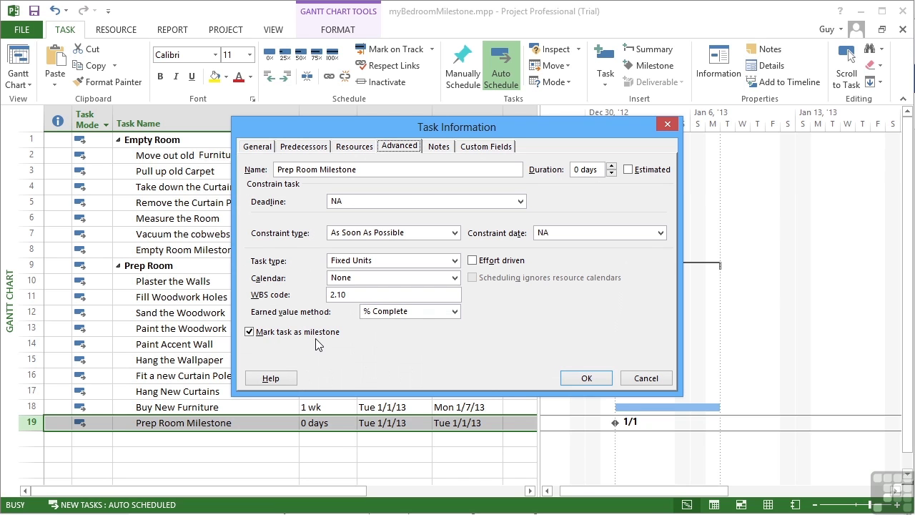
click(645, 378)
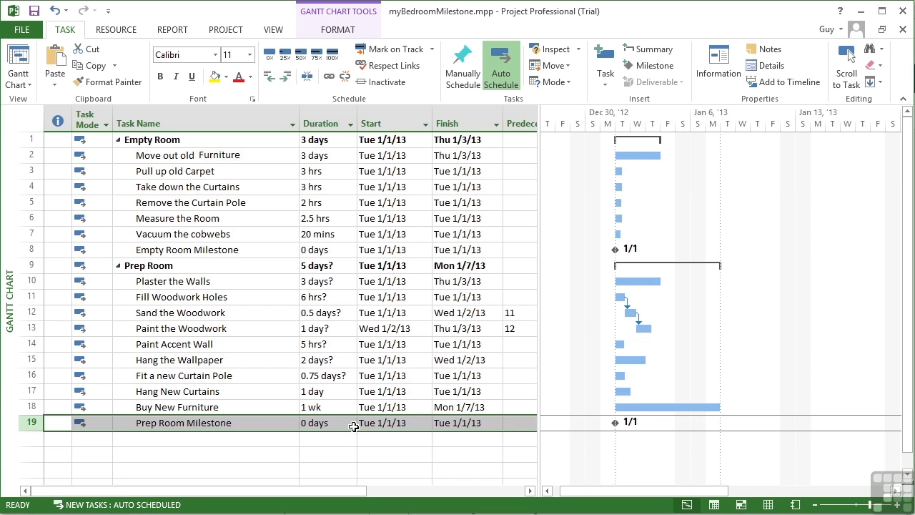
- Mark the one-week task Buy New Furniture as a milestone in its advanced task information
click(32, 407)
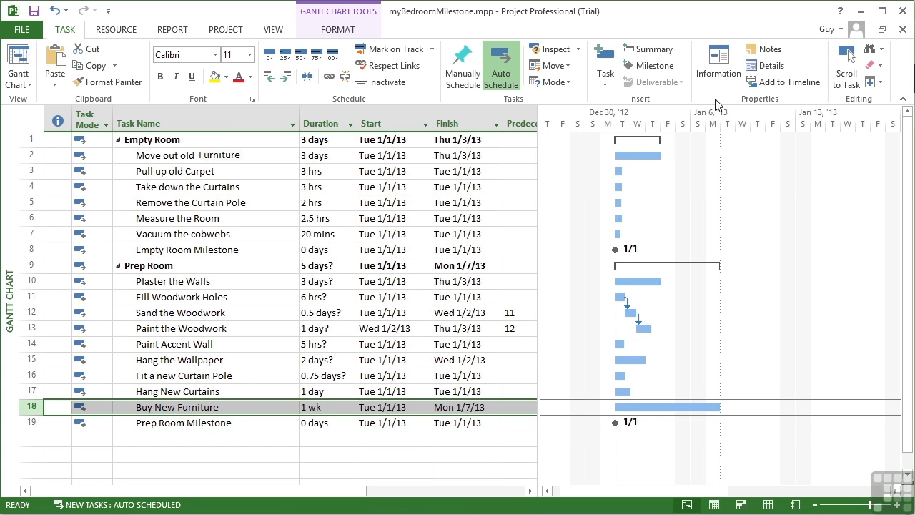
click(719, 71)
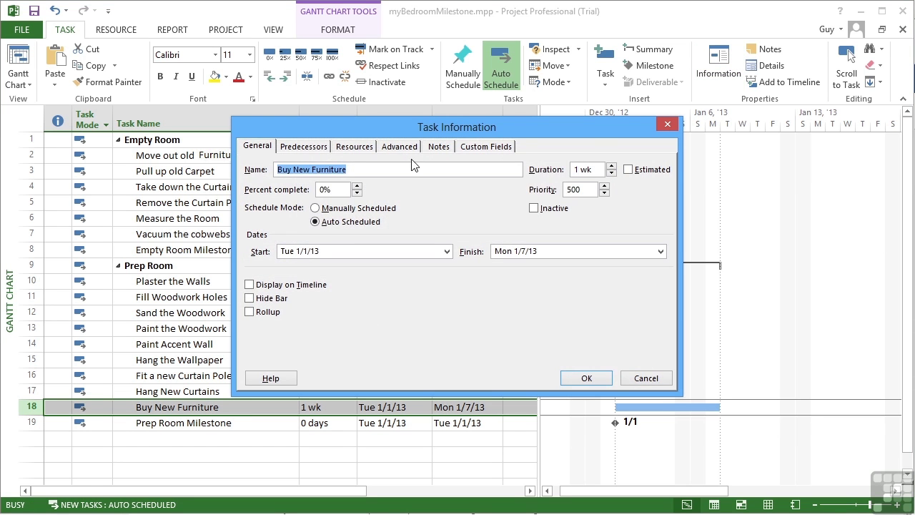
click(401, 147)
click(326, 332)
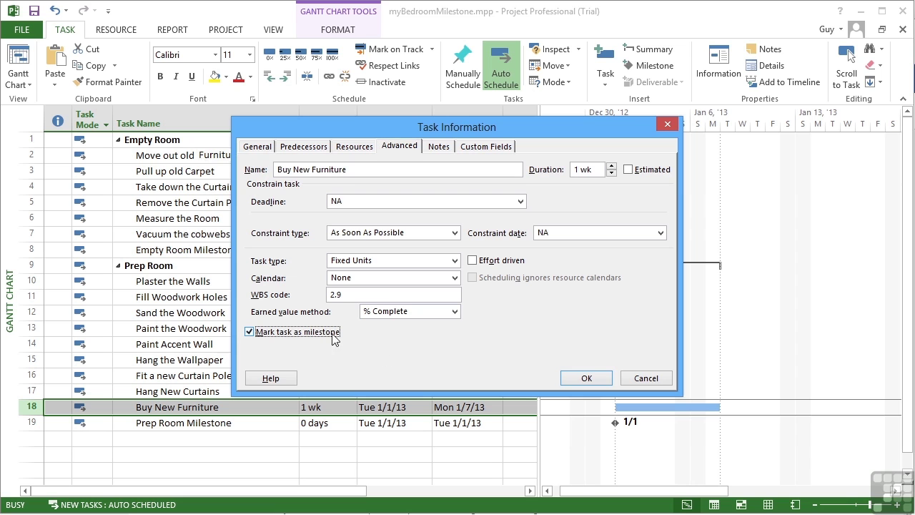
click(587, 379)
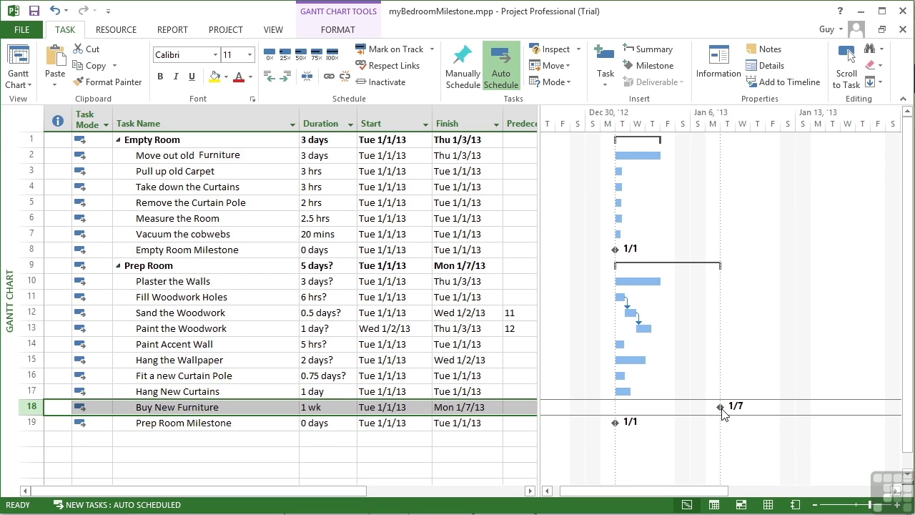
- Remove the milestone marking from Buy New Furniture in its advanced task information
mouse_move(720, 408)
double_click(240, 407)
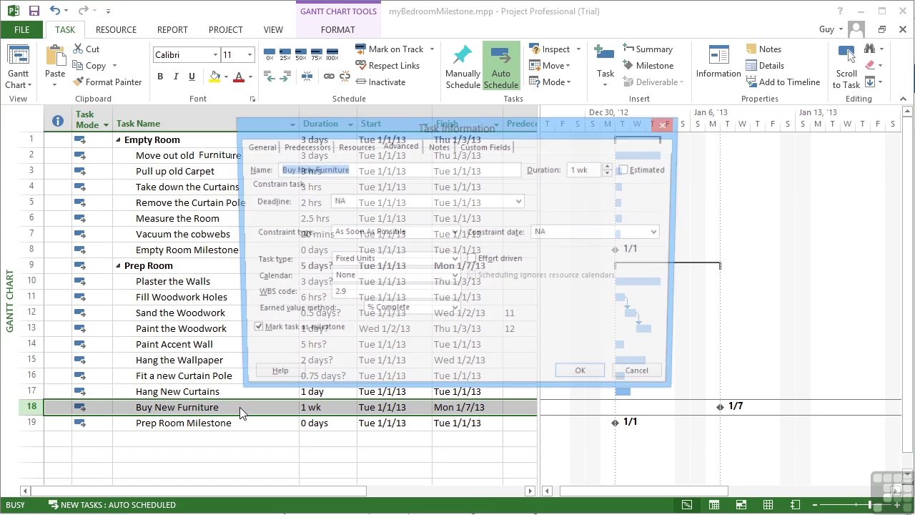
click(251, 333)
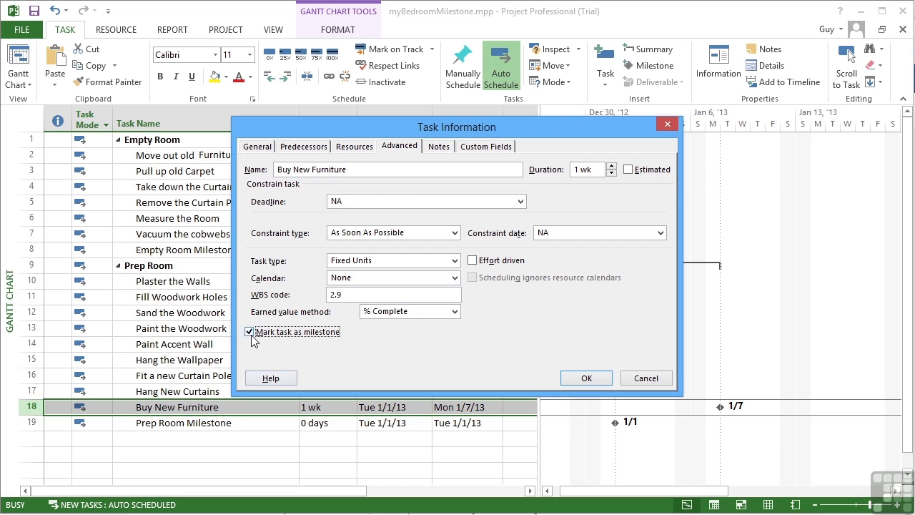
click(584, 380)
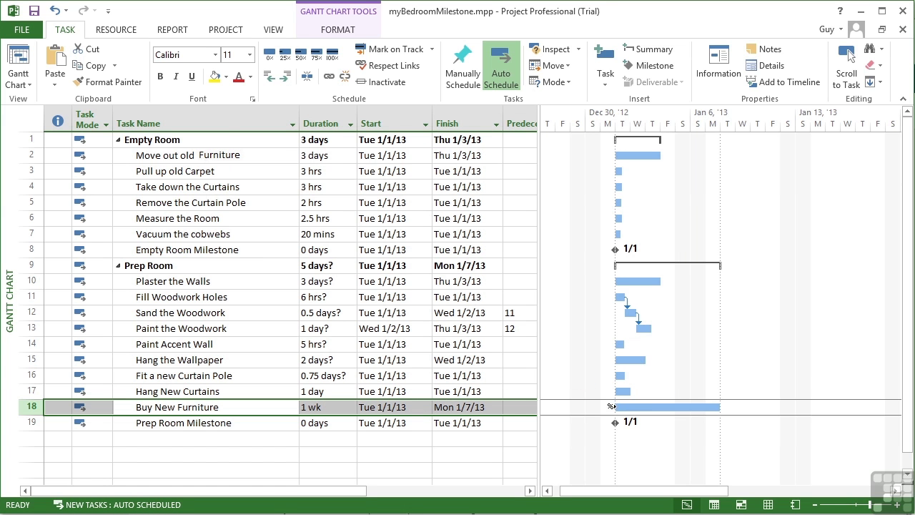